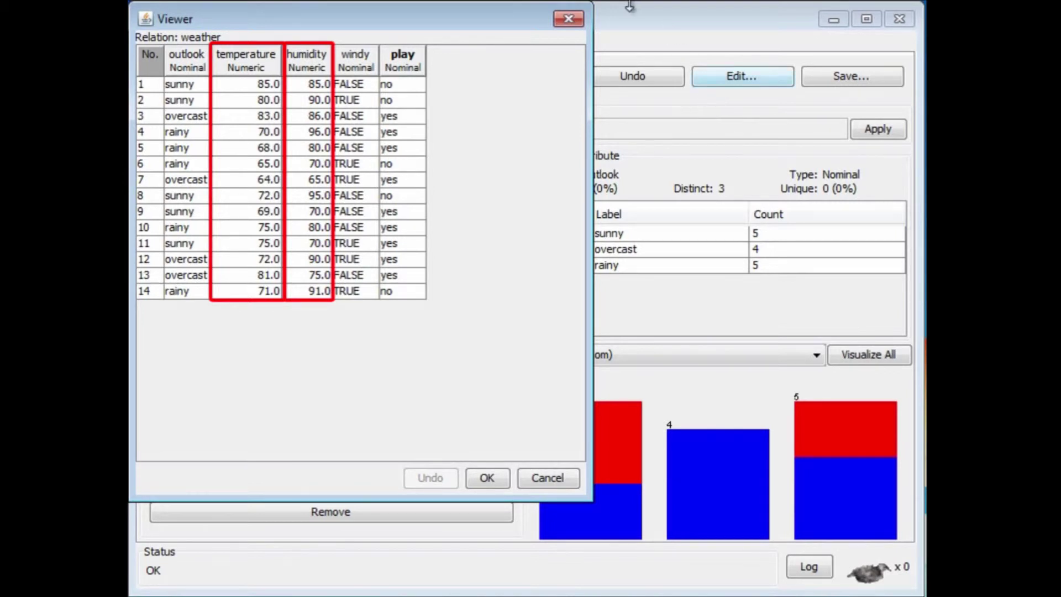
# Step: Close the weather data viewer and examine the statistics of the temperature and humidity attributes
pyautogui.click(571, 21)
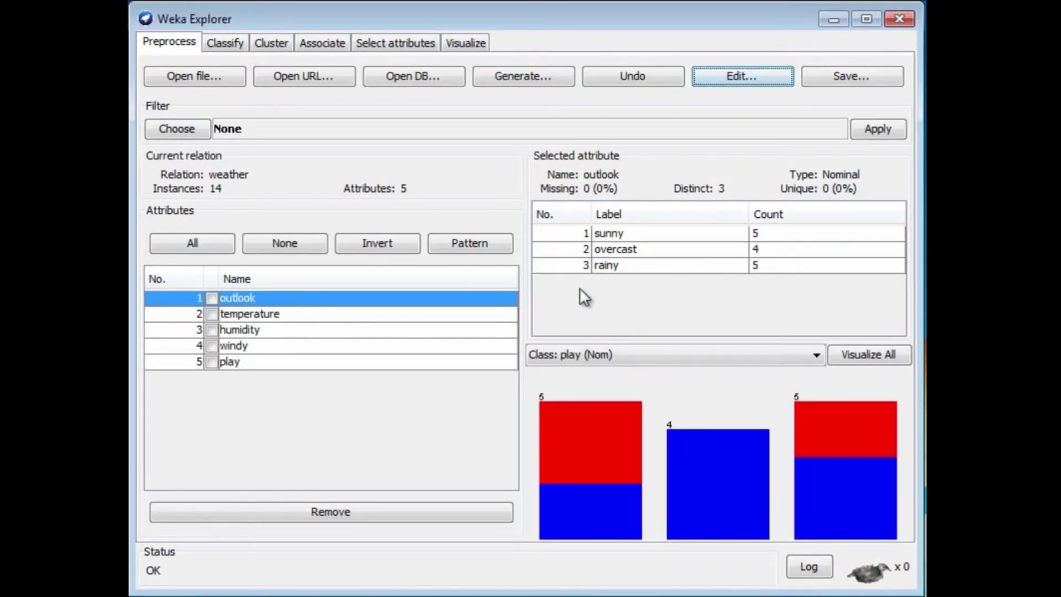
pyautogui.click(264, 316)
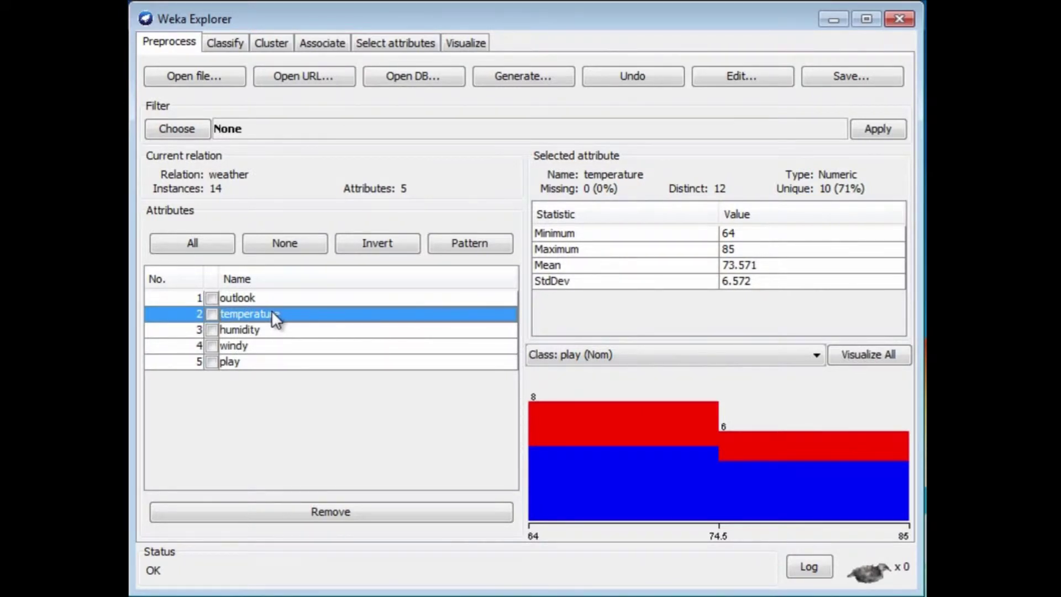
pyautogui.click(248, 332)
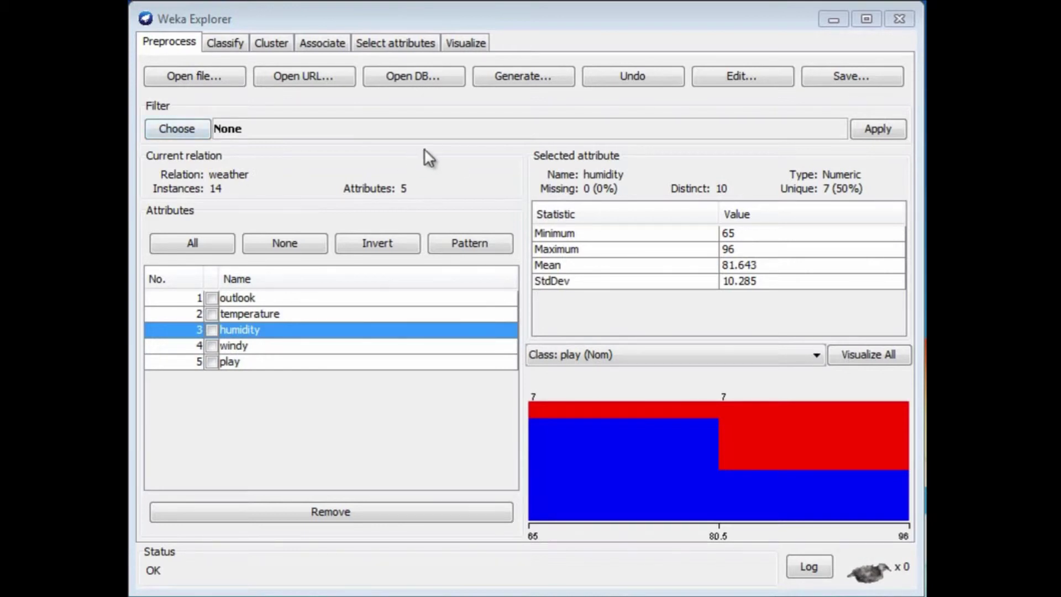
# Step: Load the glass.arff dataset from the Weka datasets folder
pyautogui.click(198, 75)
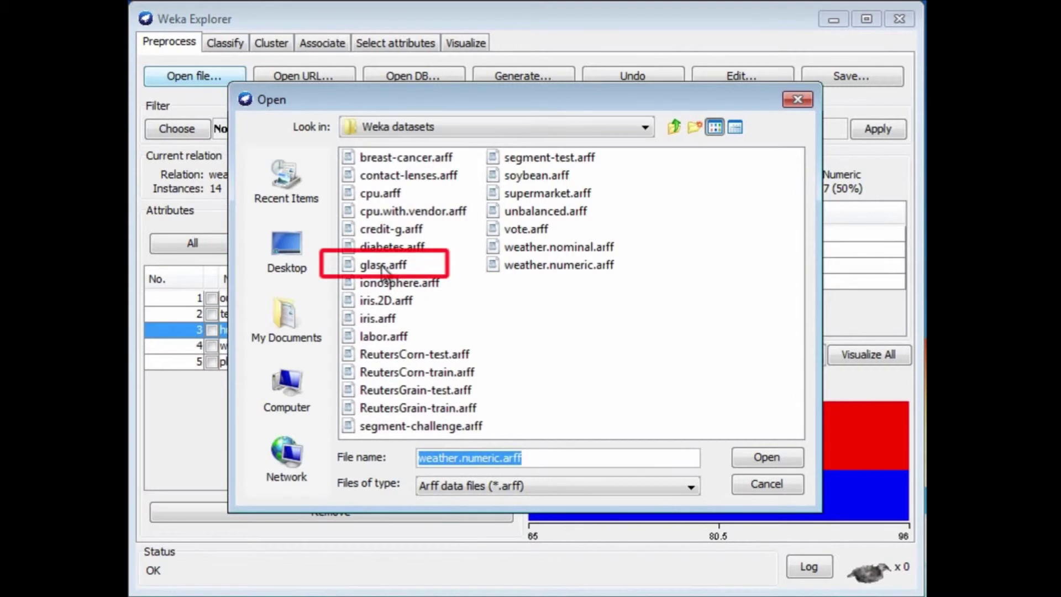
pyautogui.click(383, 266)
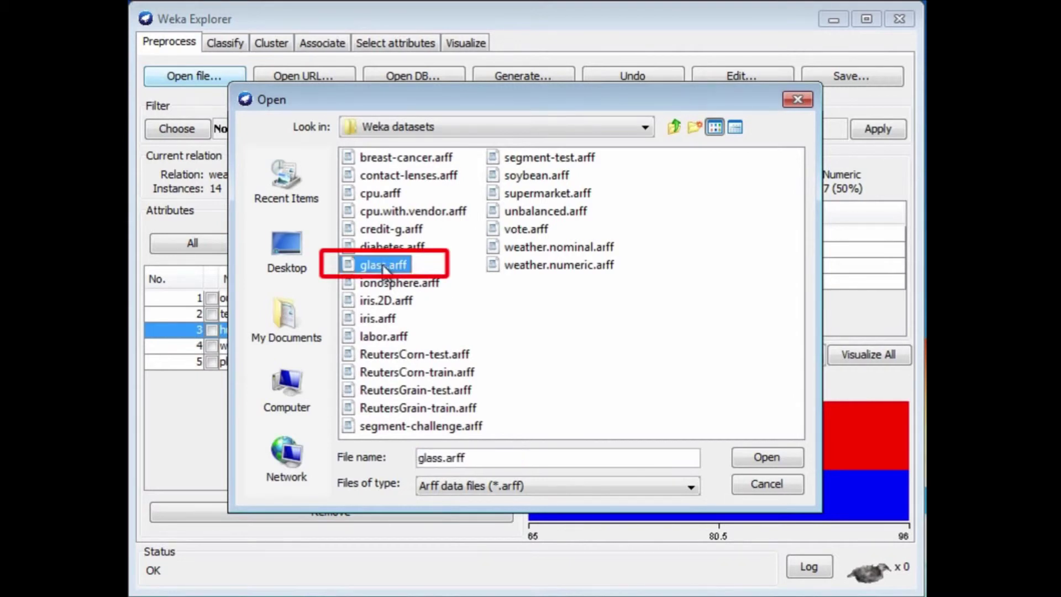
pyautogui.doubleClick(345, 265)
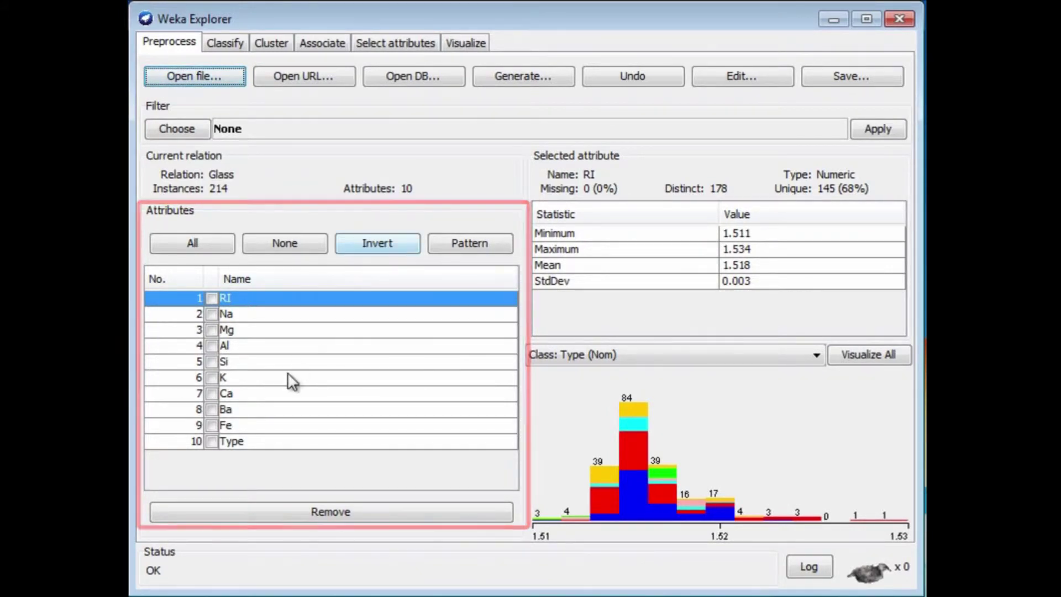
# Step: Examine the class labels of the Type attribute and the value ranges of the RI, Na, Mg and Si attributes
pyautogui.click(233, 442)
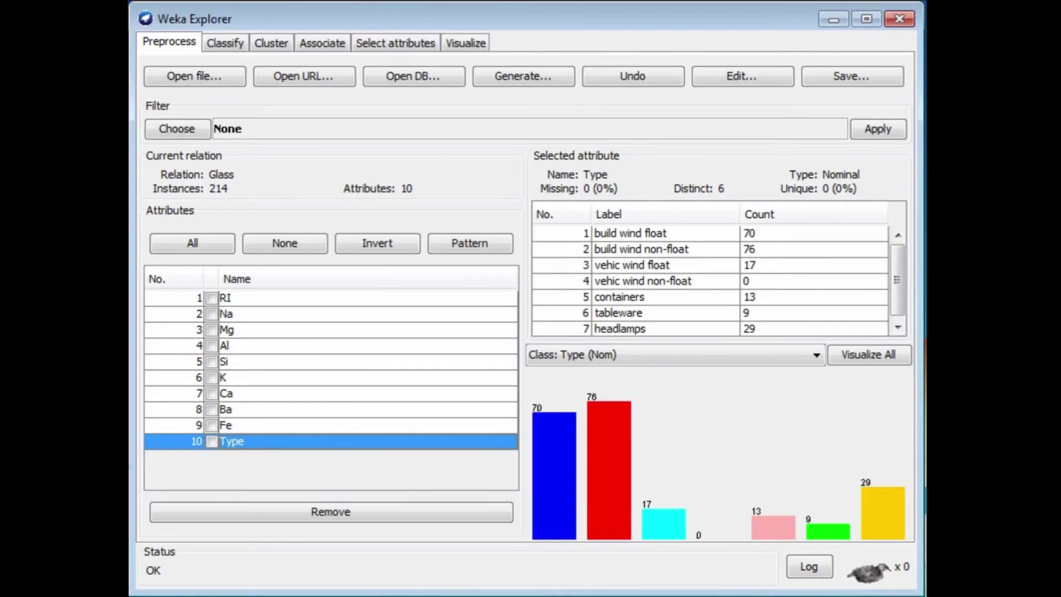
pyautogui.click(271, 299)
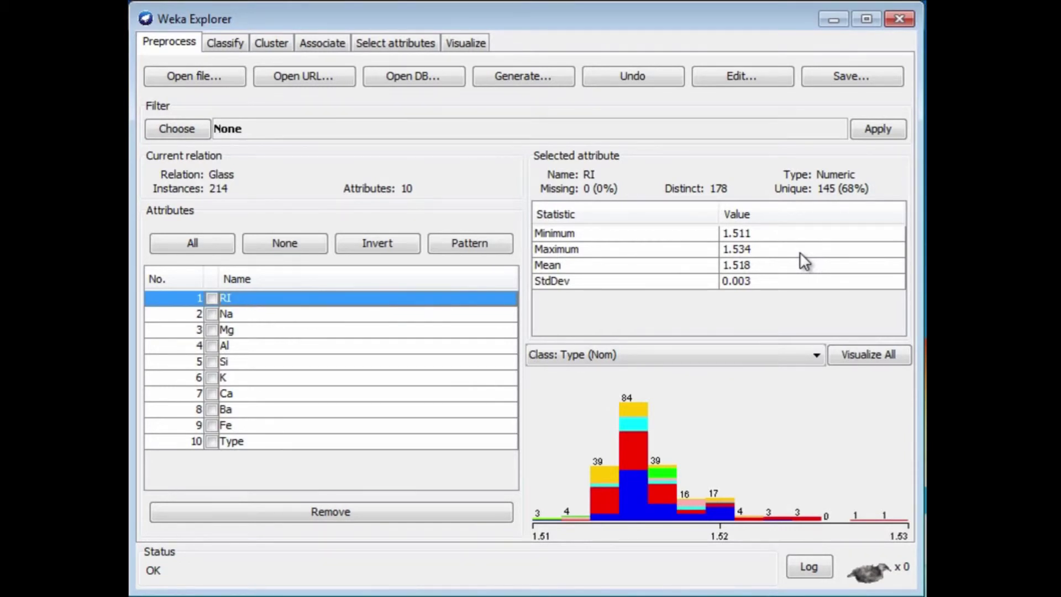
pyautogui.click(252, 316)
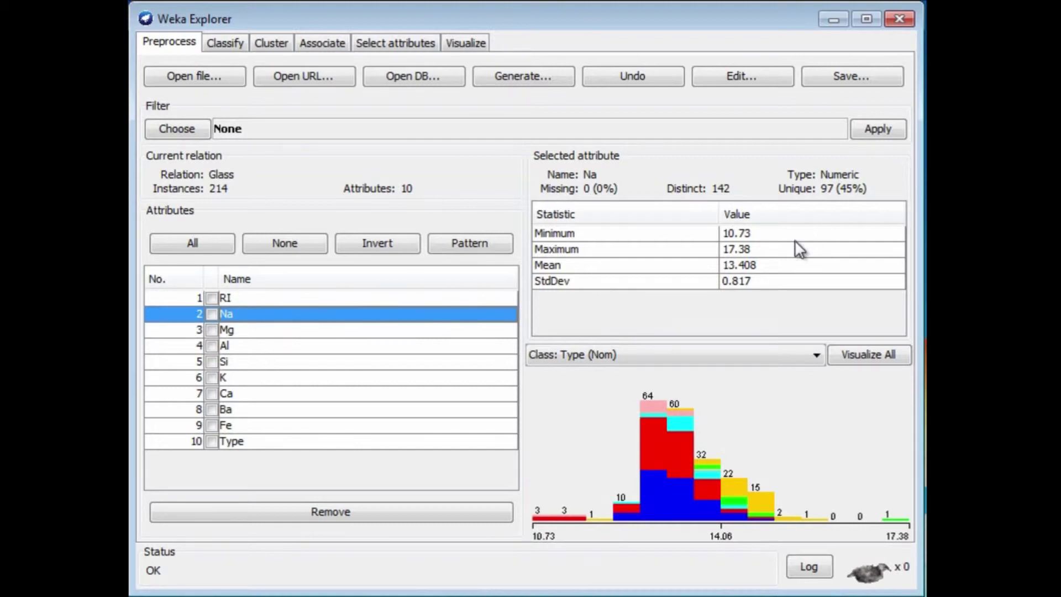
pyautogui.click(254, 331)
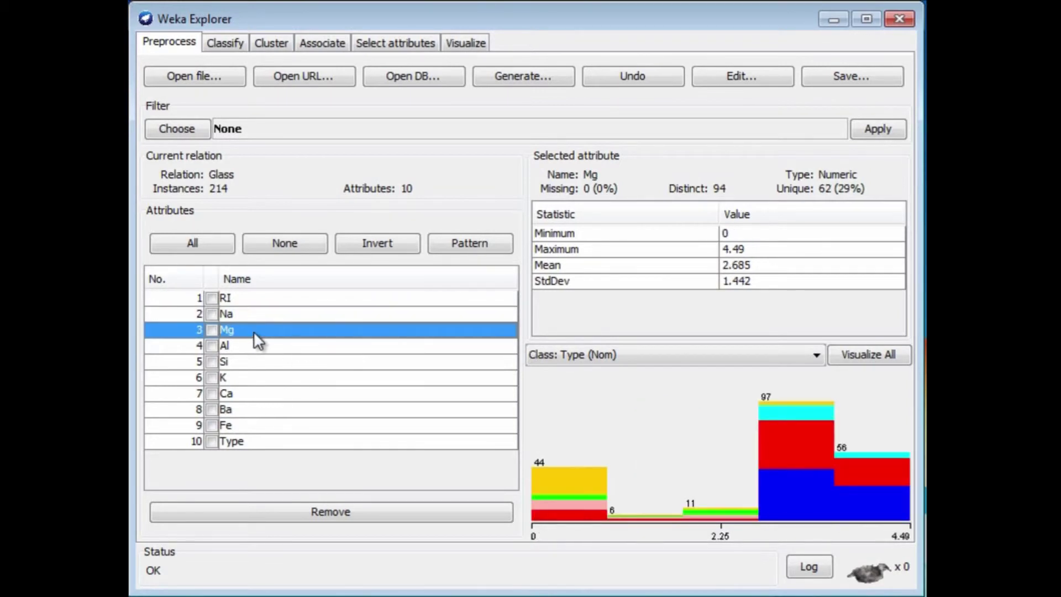
pyautogui.click(257, 362)
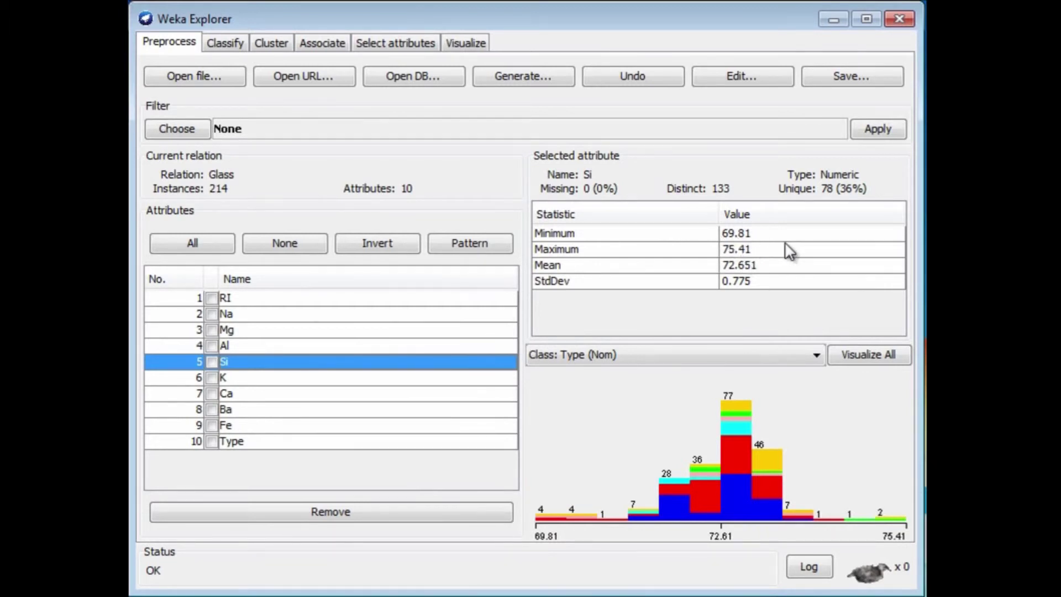
# Step: Switch to Windows Explorer and open glass.arff from the Weka datasets folder in WordPad
pyautogui.moveTo(1060, 596); pyautogui.dragTo(551, 74)
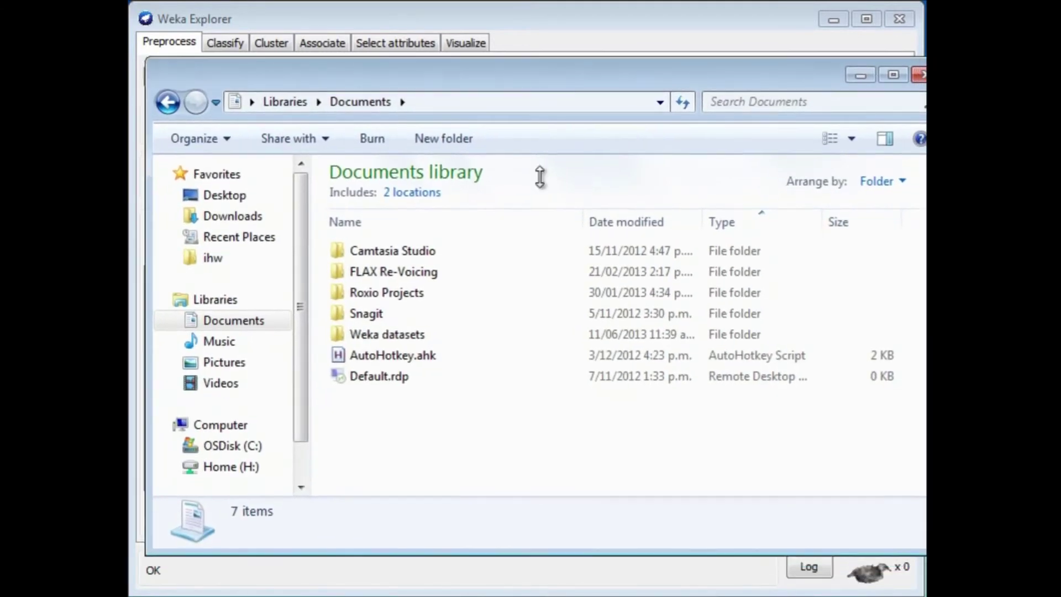
pyautogui.doubleClick(340, 336)
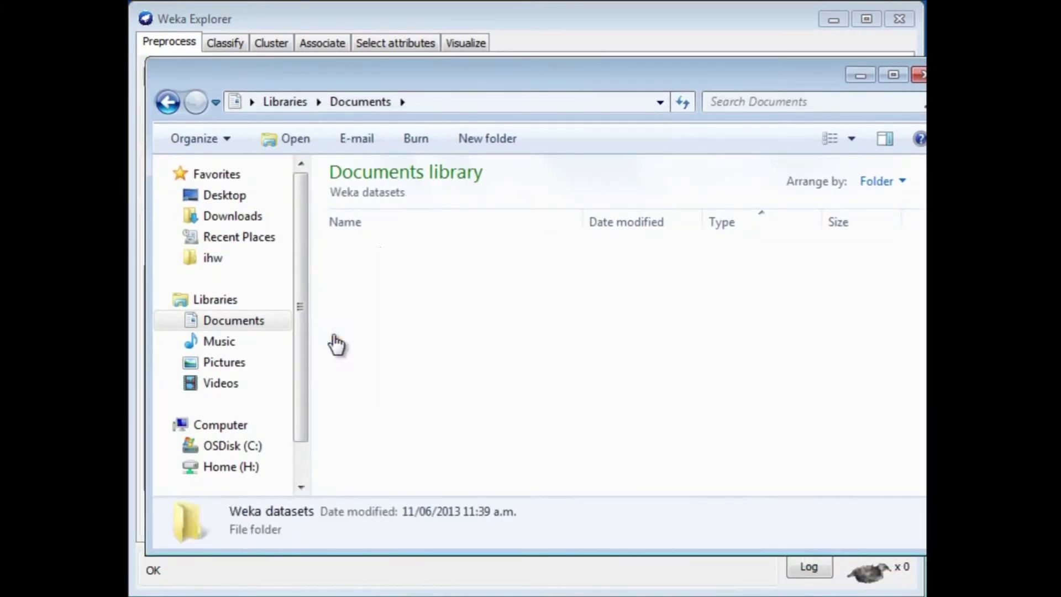
pyautogui.doubleClick(340, 337)
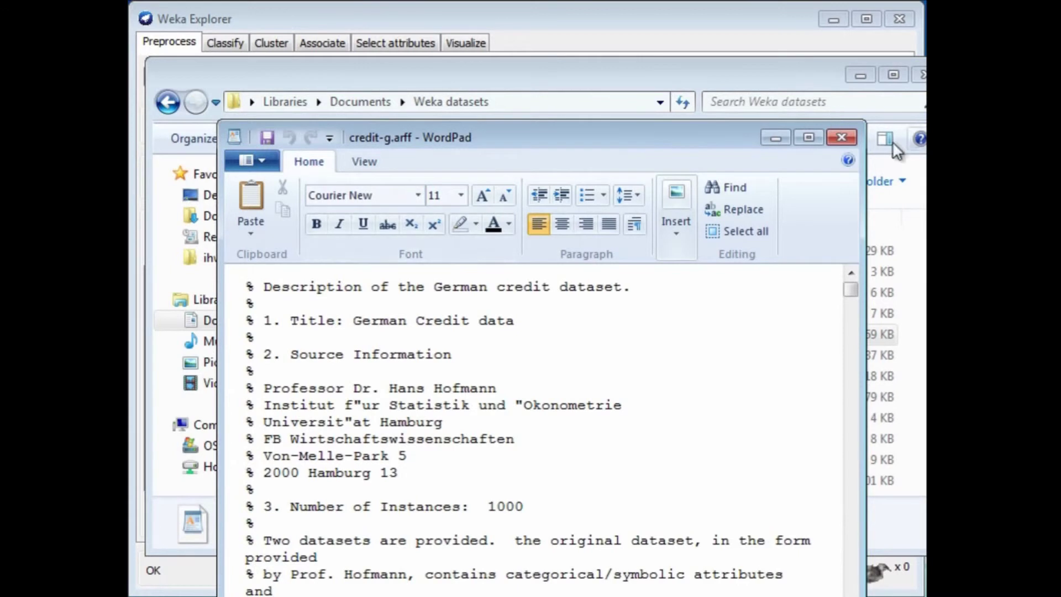
pyautogui.click(841, 137)
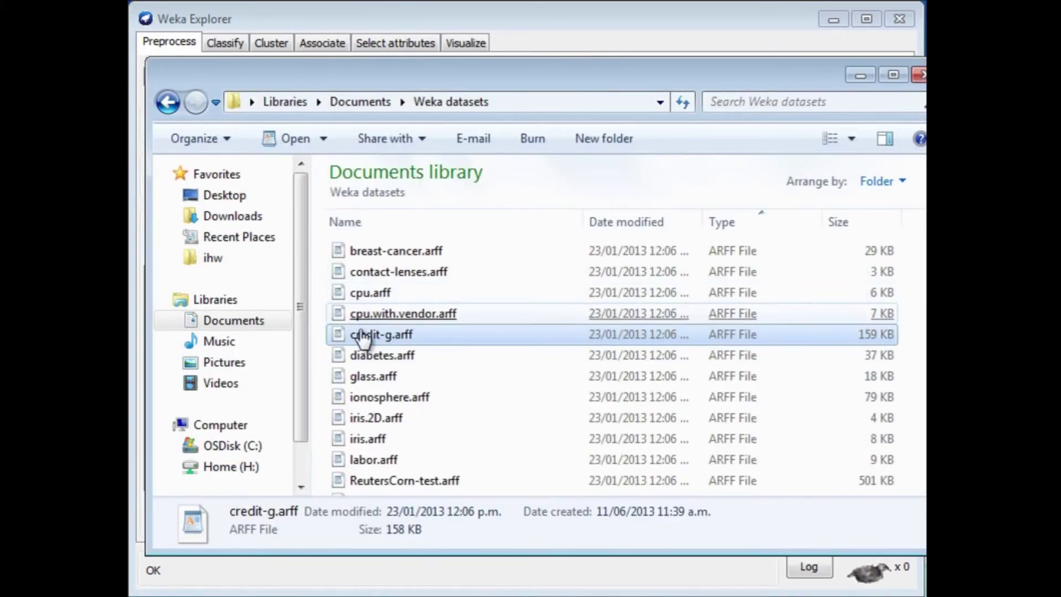
pyautogui.click(528, 396)
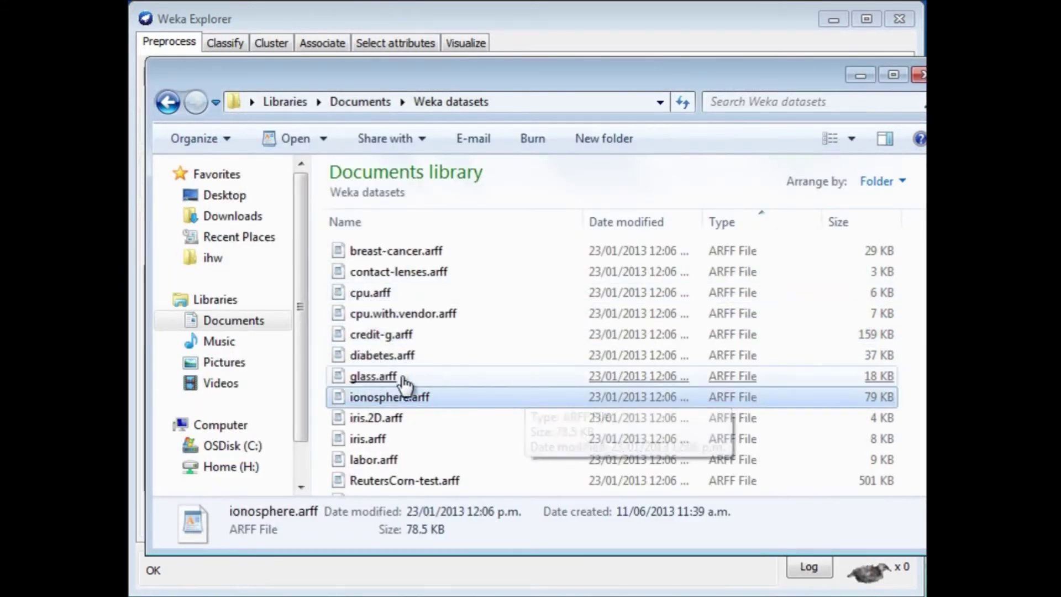
pyautogui.click(340, 378)
pyautogui.doubleClick(341, 378)
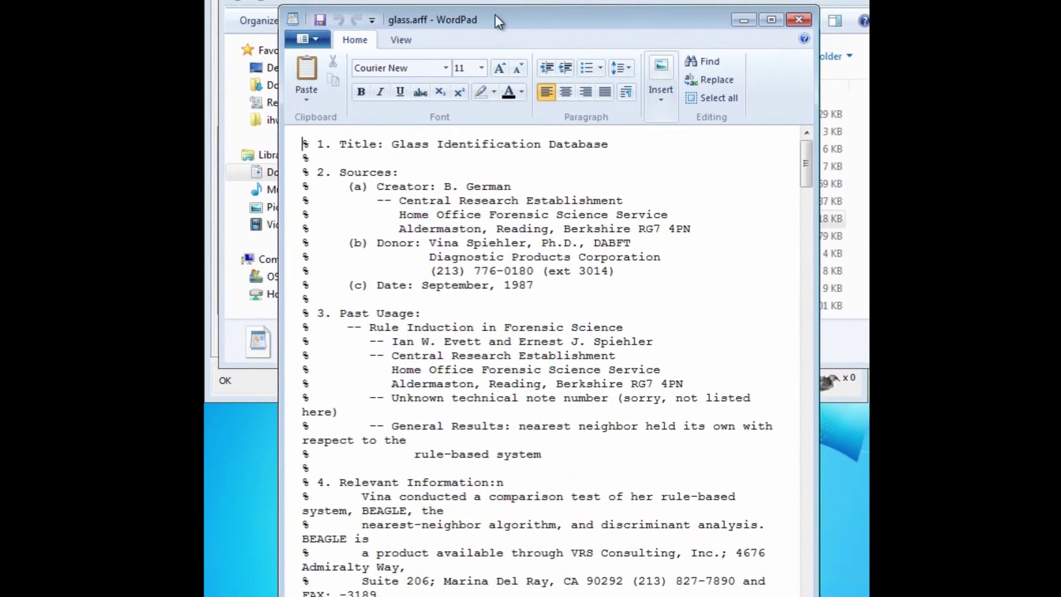
pyautogui.moveTo(544, 0); pyautogui.dragTo(543, 0)
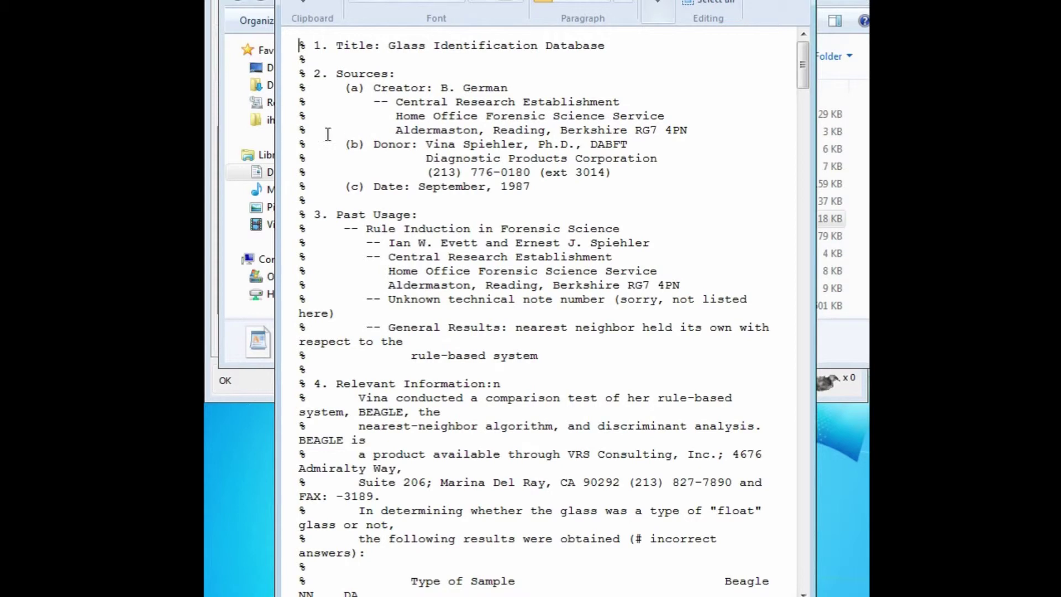
# Step: Read through the comments, attribute declarations and data rows of glass.arff, close the file and return to Weka Explorer
pyautogui.moveTo(802, 65); pyautogui.dragTo(781, 135)
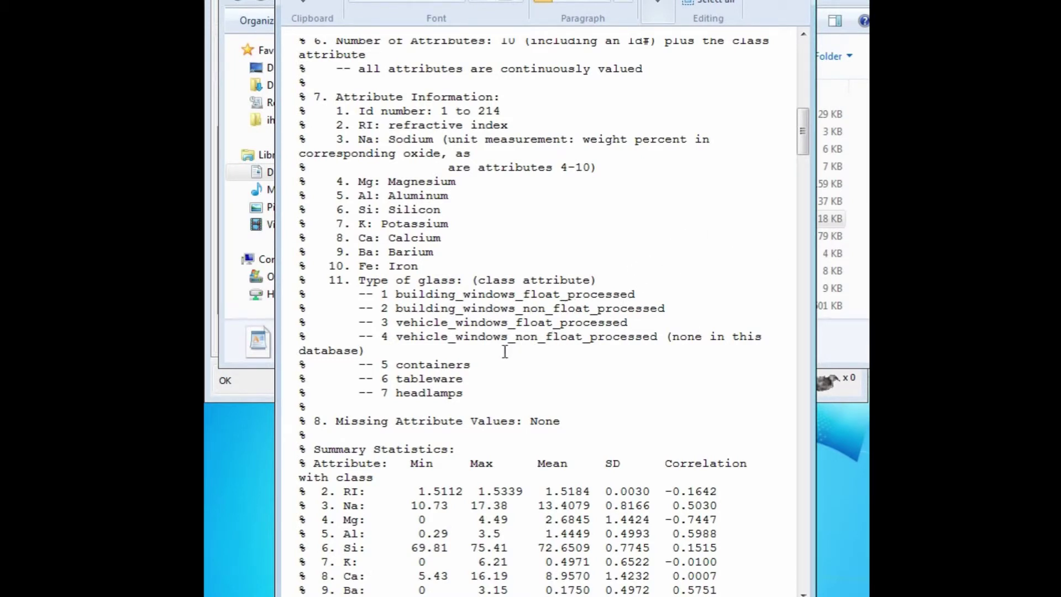
pyautogui.moveTo(805, 144); pyautogui.dragTo(788, 216)
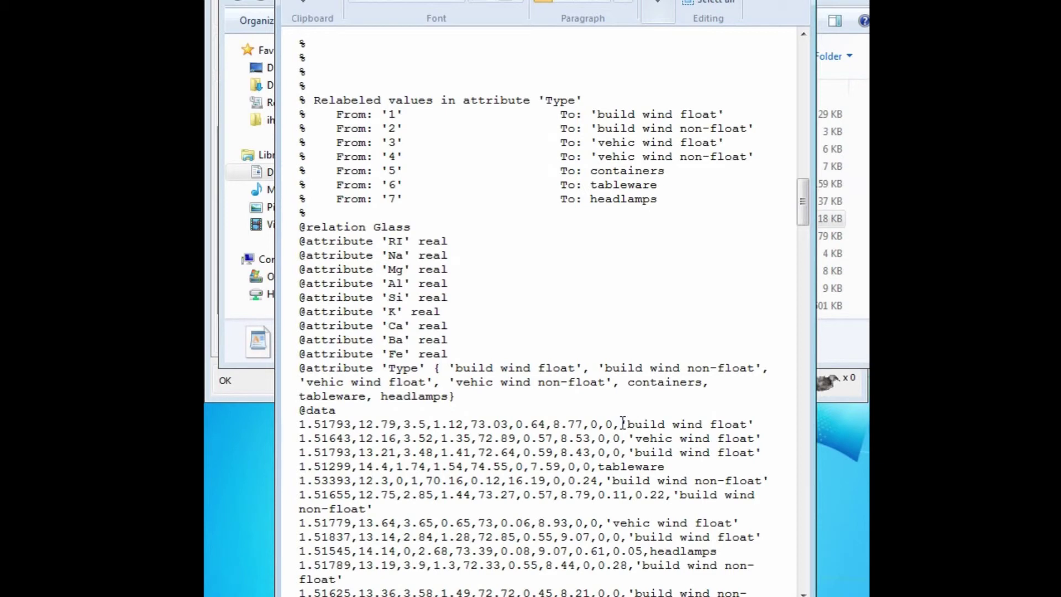
pyautogui.moveTo(803, 211); pyautogui.dragTo(806, 584)
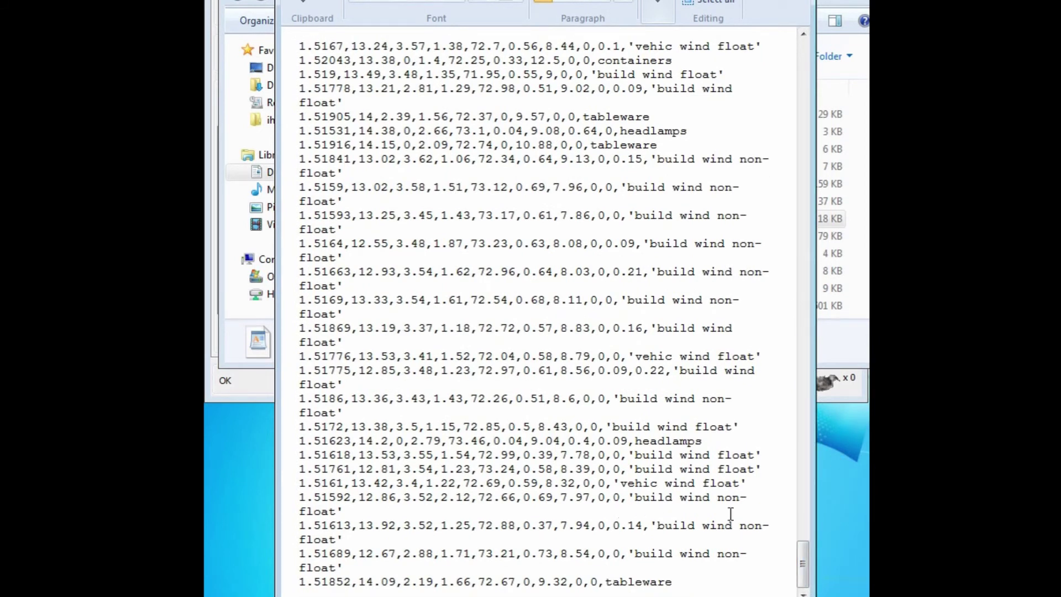
pyautogui.moveTo(802, 555); pyautogui.dragTo(797, 486)
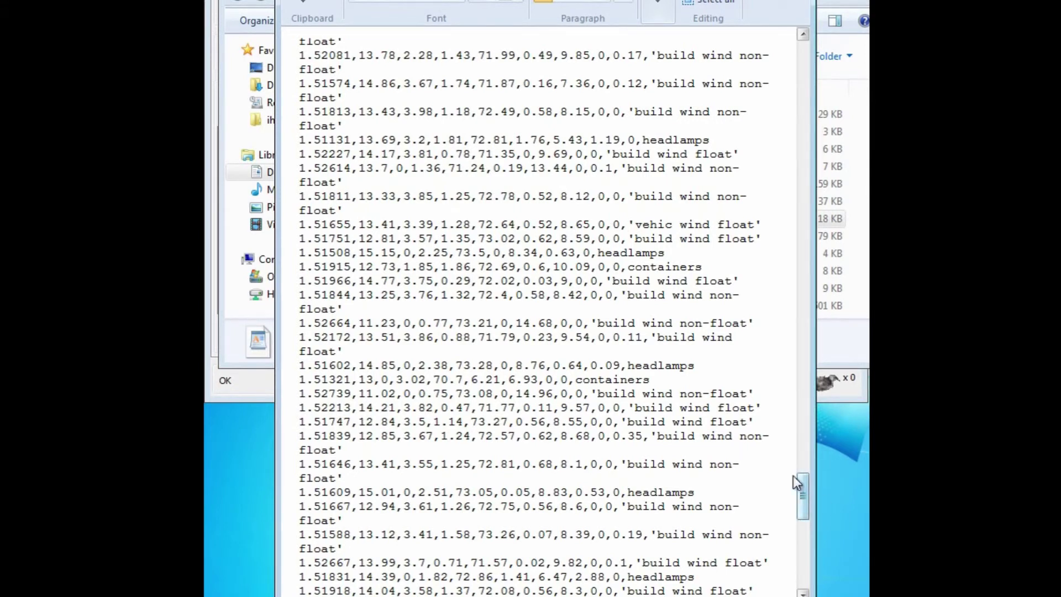
pyautogui.hotkey('alt', 'F4')
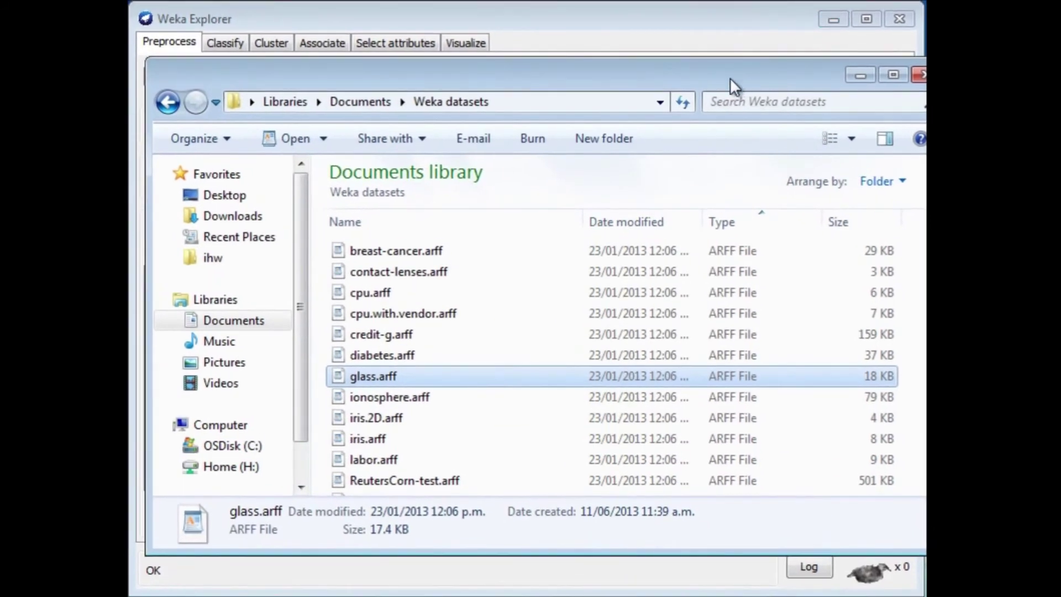
pyautogui.moveTo(728, 85); pyautogui.dragTo(1060, 596)
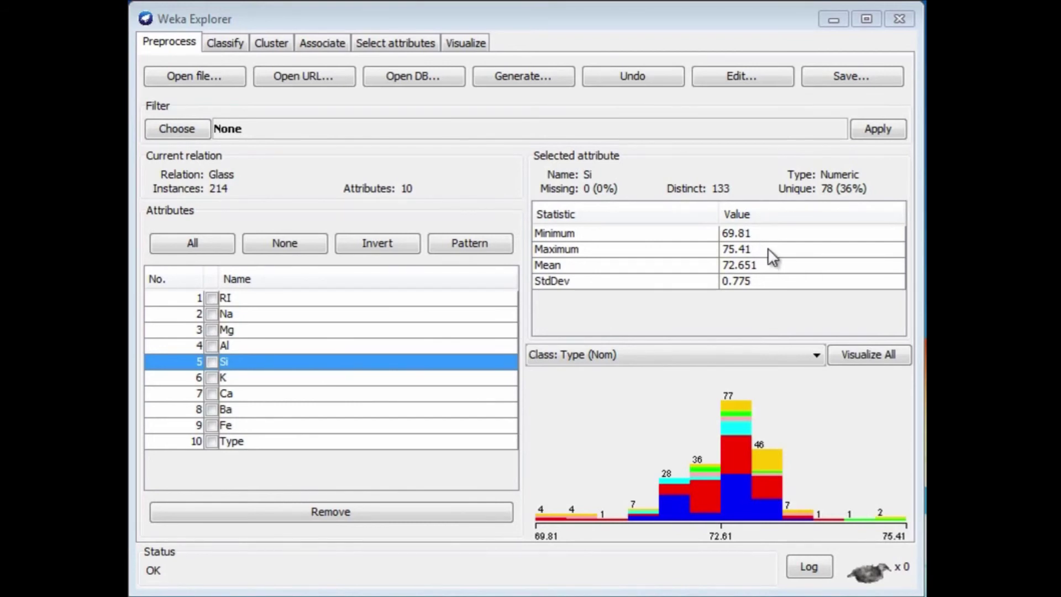
# Step: Examine the statistics and histograms of the RI, Na, Mg, Al and K attributes for plausible values
pyautogui.click(236, 298)
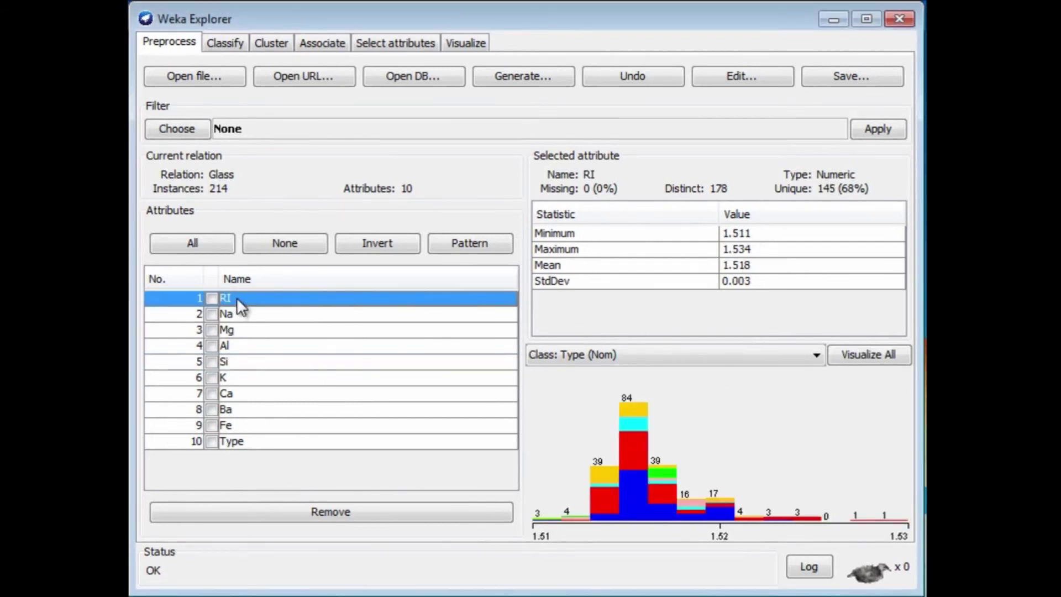
pyautogui.click(263, 314)
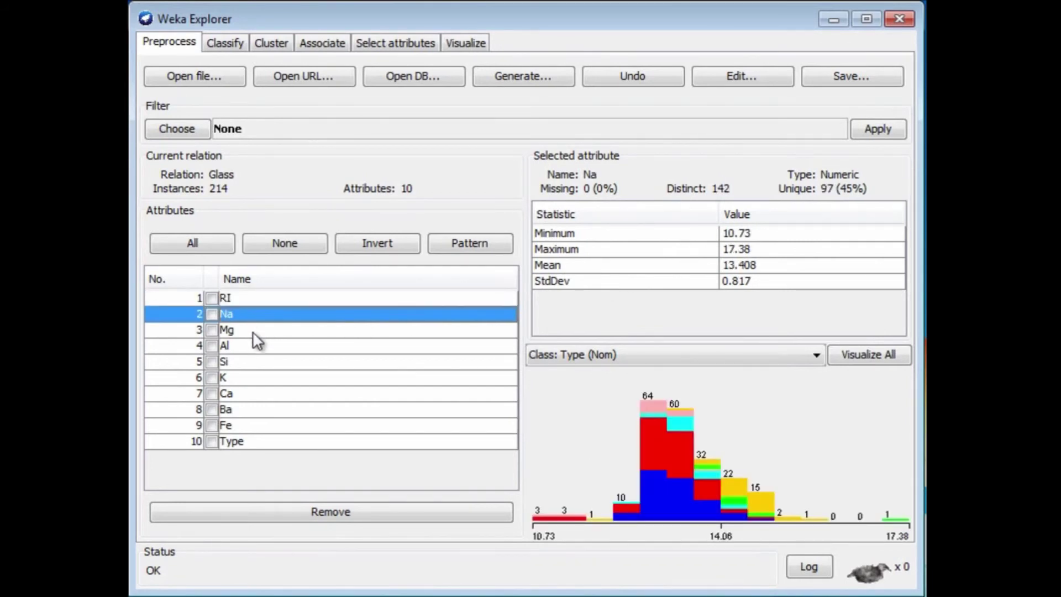
pyautogui.click(254, 331)
pyautogui.click(260, 348)
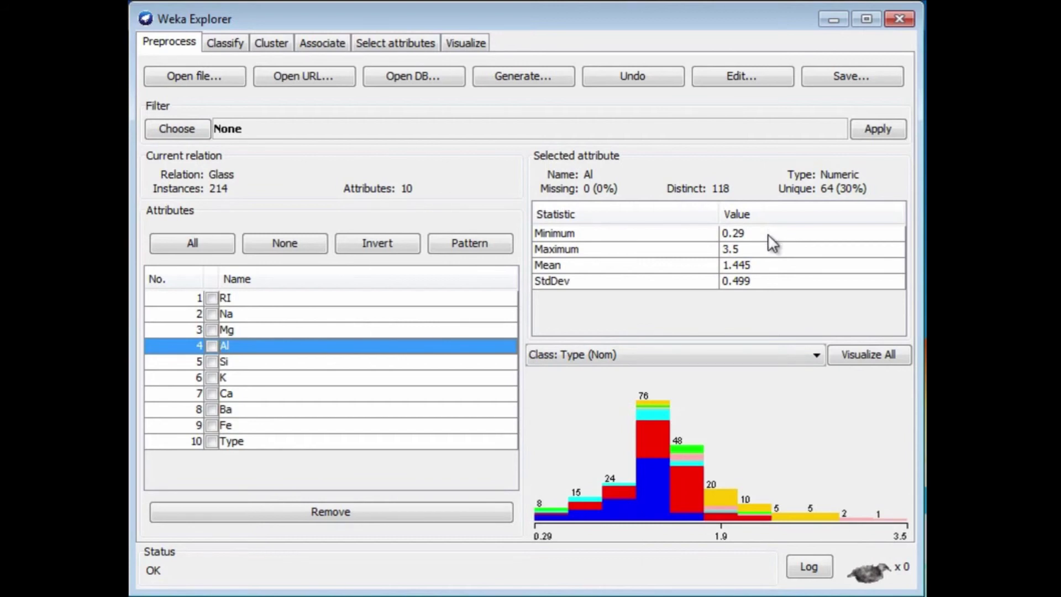
pyautogui.click(276, 378)
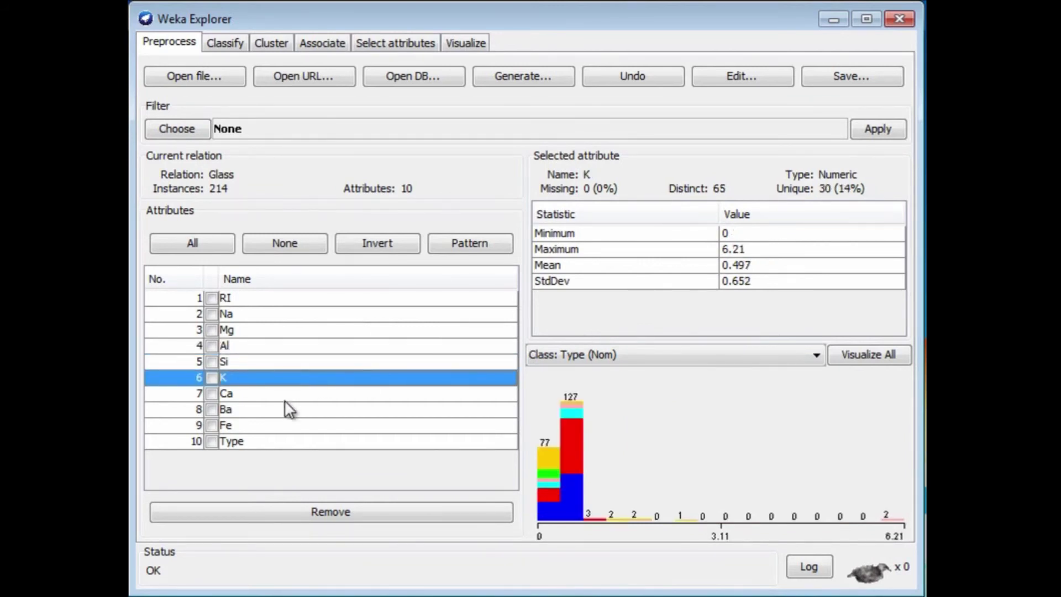